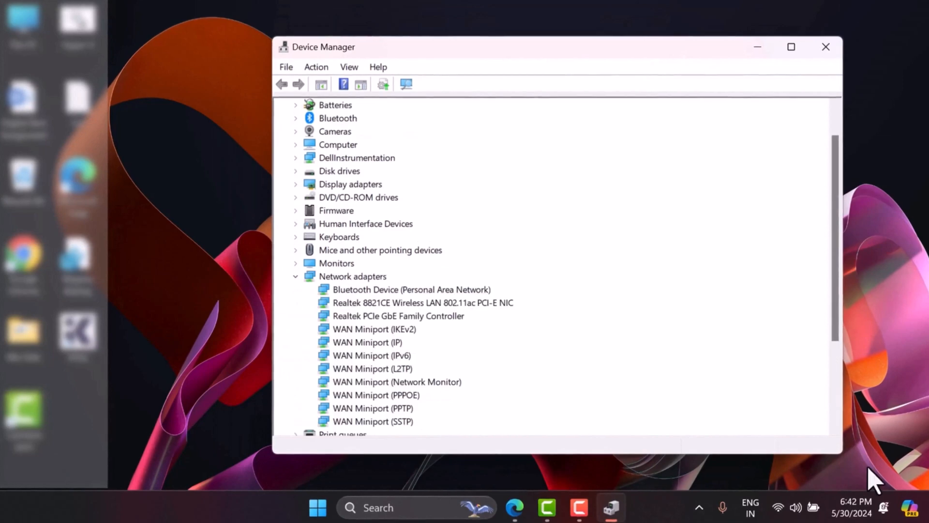
Close Device Manager and open a Terminal window with administrator rights, moving it fully into view on the desktop.
{"action": "left_click", "coordinate": [828, 46]}
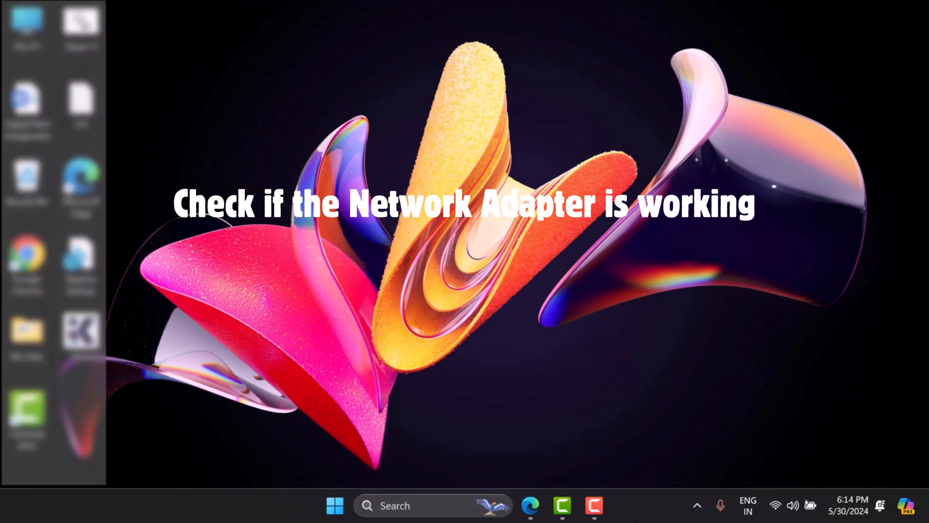
{"action": "right_click", "coordinate": [334, 505]}
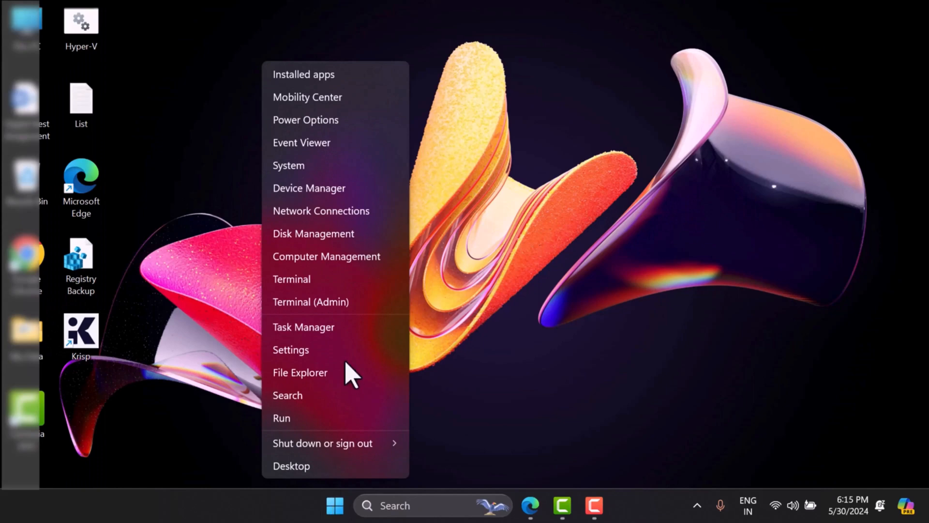
{"action": "left_click", "coordinate": [350, 306]}
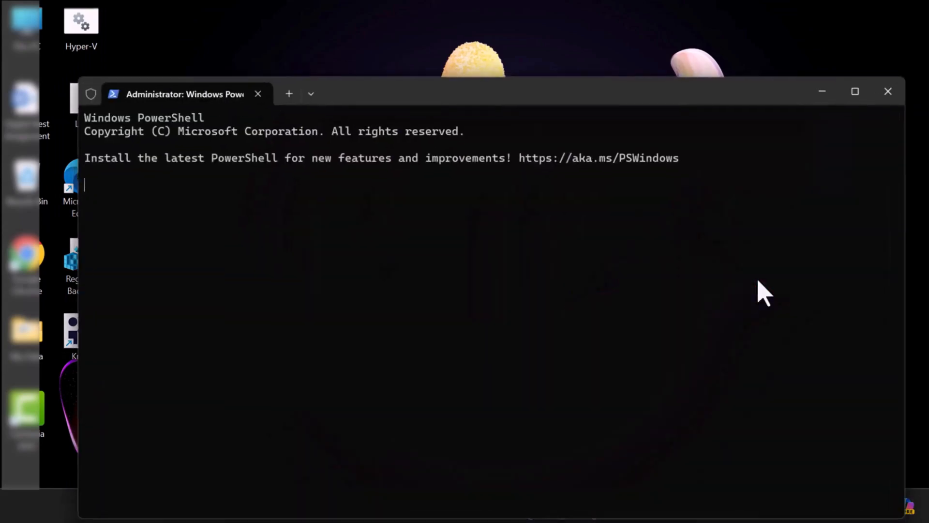
{"action": "left_click_drag", "start_coordinate": [697, 88], "coordinate": [664, 52]}
Test the network adapter by running ping 127.0.0.1, and close the terminal.
{"action": "type", "text": "ping"}
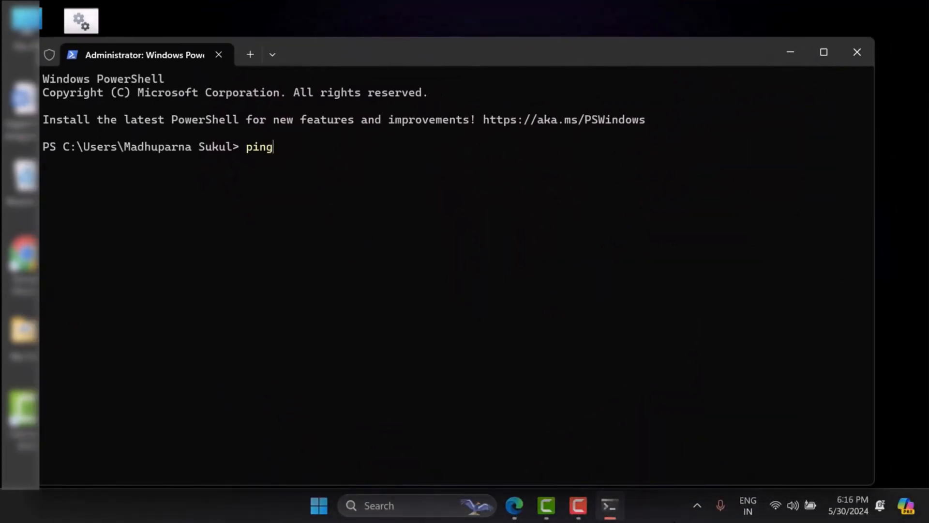
{"action": "type", "text": " 127.0.0.1"}
{"action": "key", "text": "Return"}
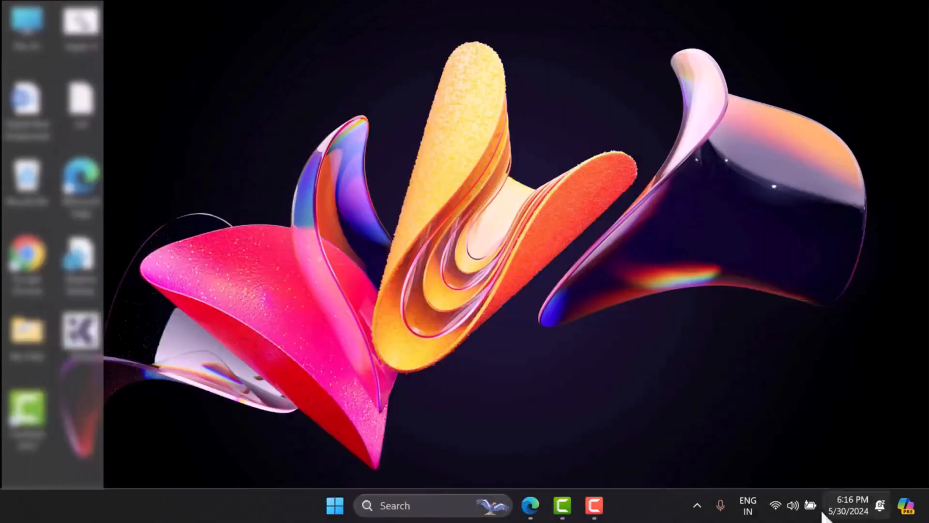
{"action": "key", "text": "alt+F4"}
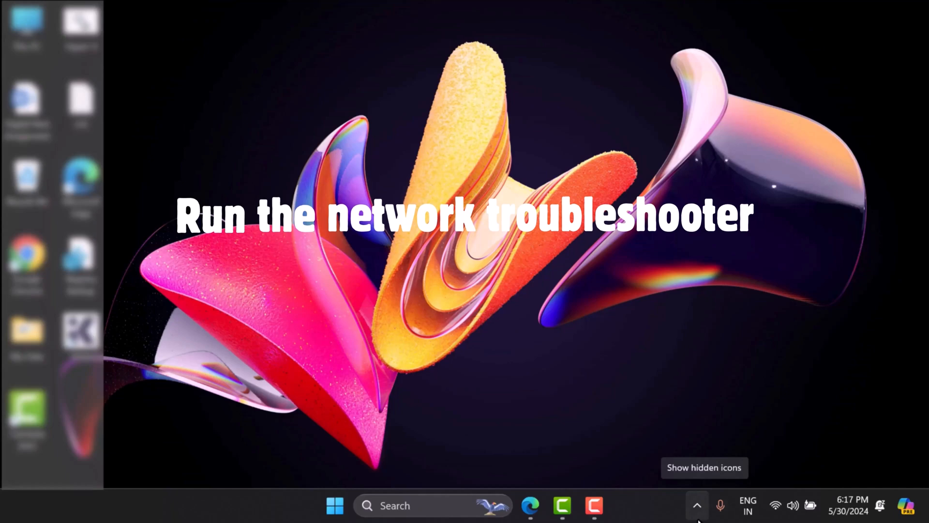
Open the Other troubleshooters page under the System troubleshooting section of Windows Settings.
{"action": "key", "text": "super+i"}
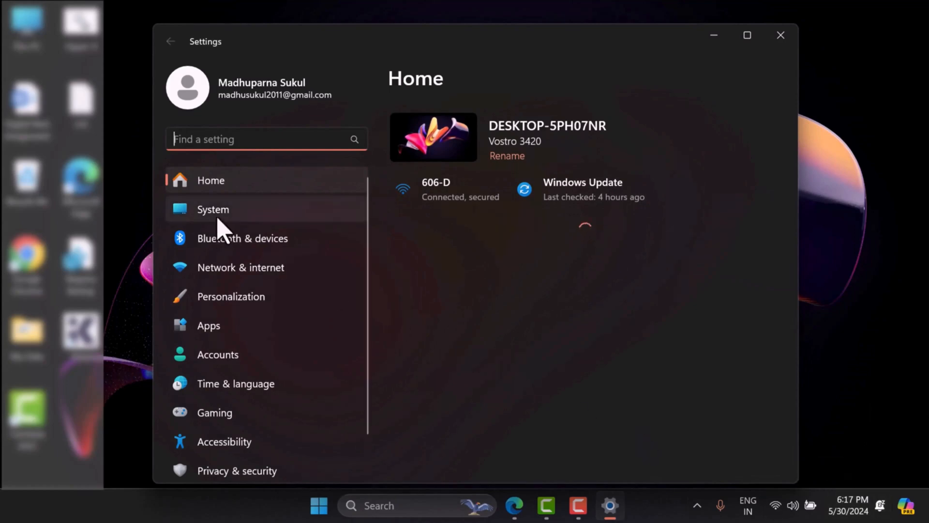
{"action": "left_click", "coordinate": [242, 219]}
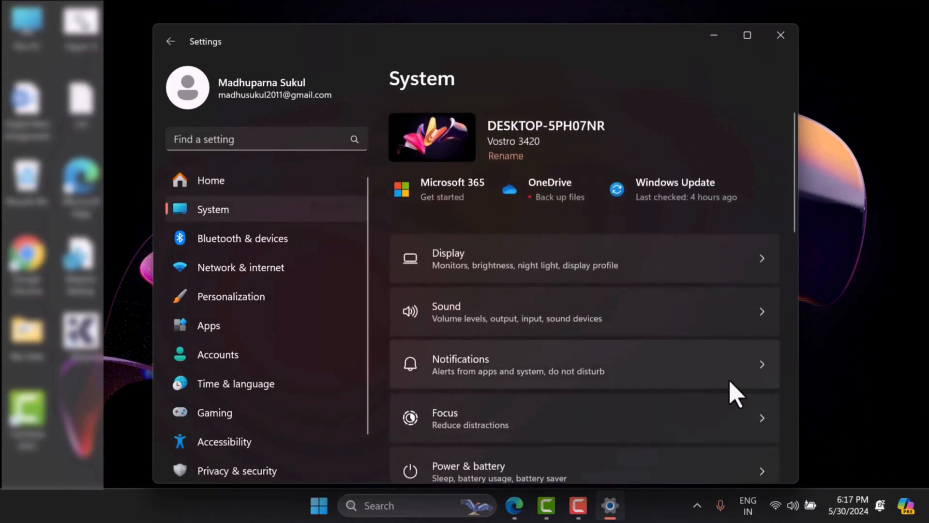
{"action": "scroll", "coordinate": [729, 387], "scroll_direction": "down", "scroll_amount": 3}
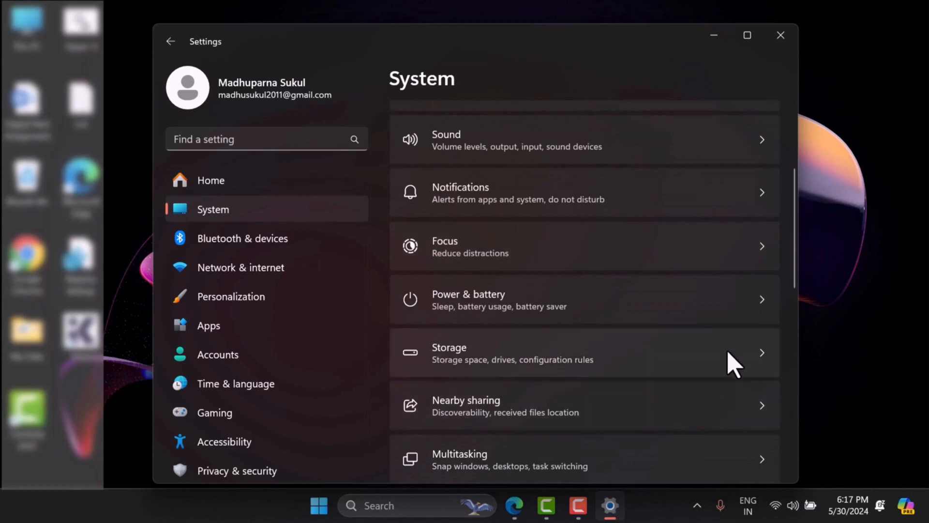
{"action": "scroll", "coordinate": [729, 356], "scroll_direction": "down", "scroll_amount": 3}
{"action": "scroll", "coordinate": [730, 359], "scroll_direction": "down", "scroll_amount": 2}
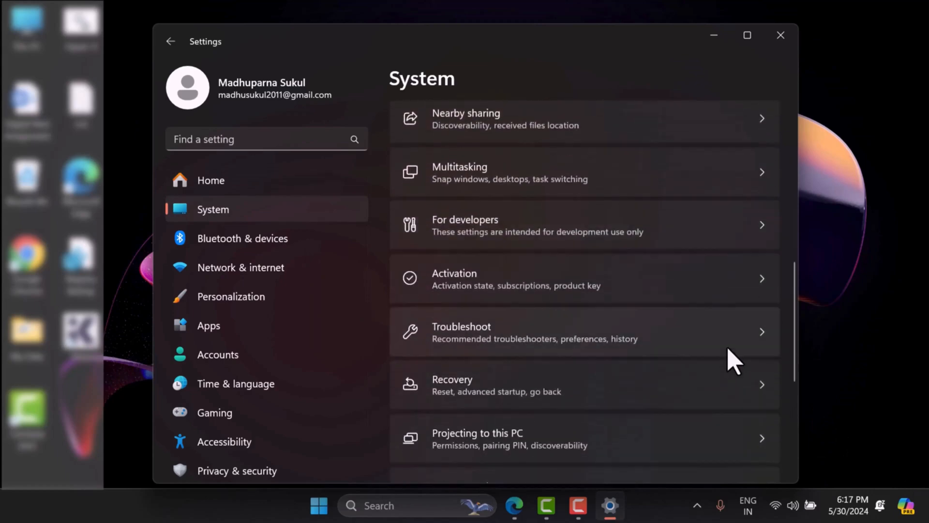
{"action": "left_click", "coordinate": [597, 336]}
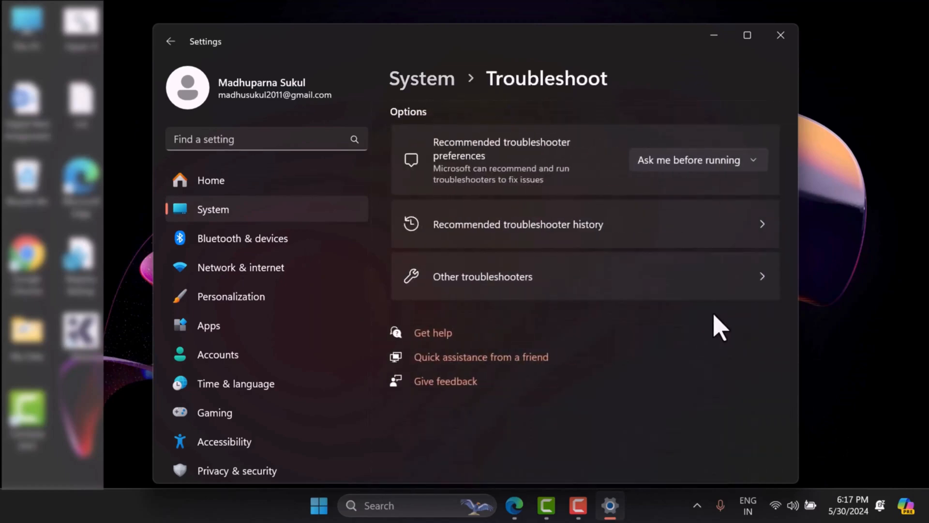
{"action": "left_click", "coordinate": [629, 292]}
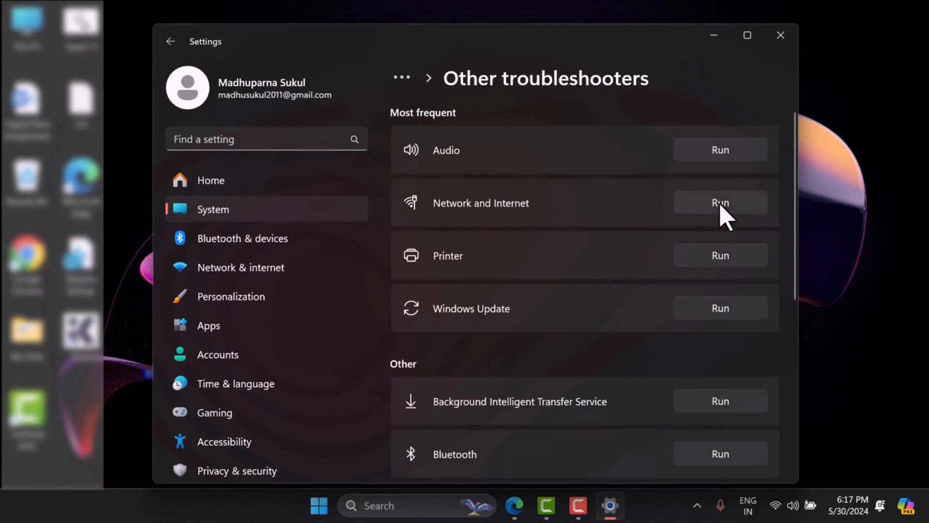
Run the Network and Internet troubleshooter and expand the "Need more help?" recommendation.
{"action": "left_click", "coordinate": [740, 207]}
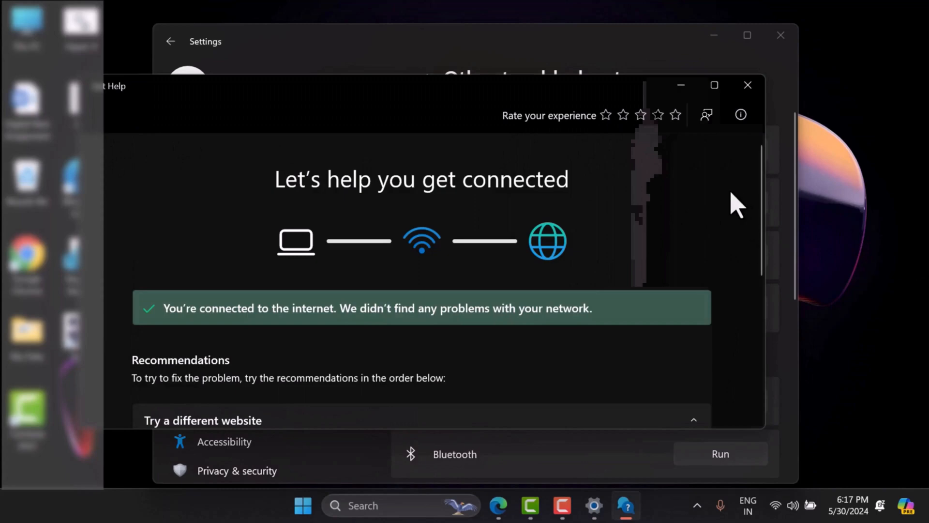
{"action": "scroll", "coordinate": [737, 206], "scroll_direction": "down", "scroll_amount": 5}
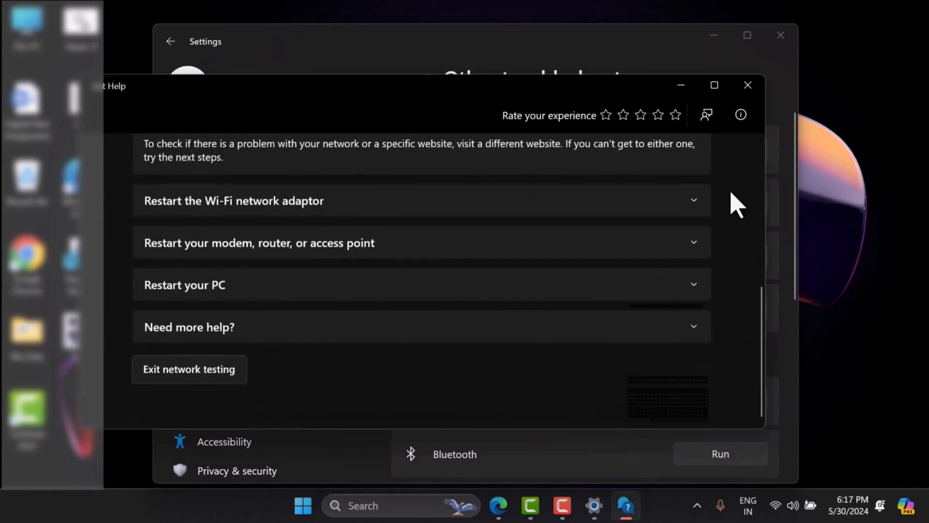
{"action": "left_click", "coordinate": [688, 332]}
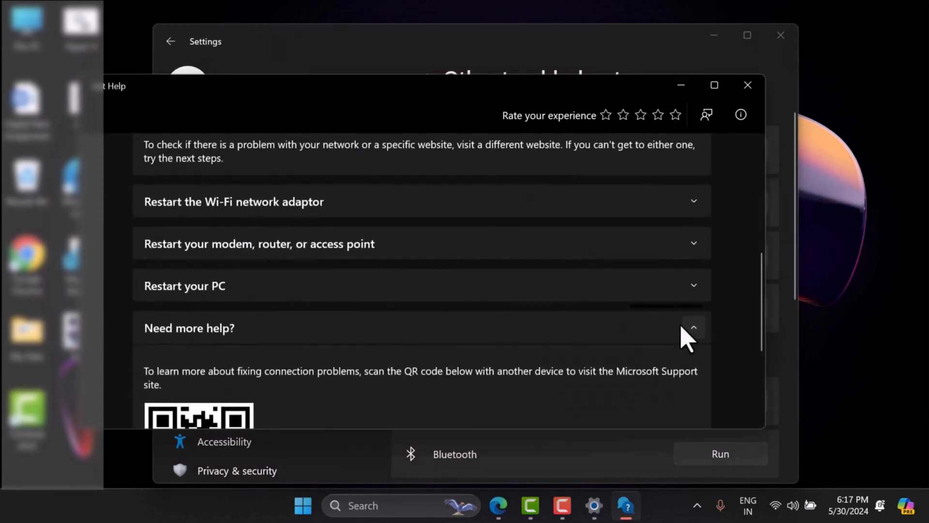
{"action": "scroll", "coordinate": [681, 332], "scroll_direction": "down", "scroll_amount": 3}
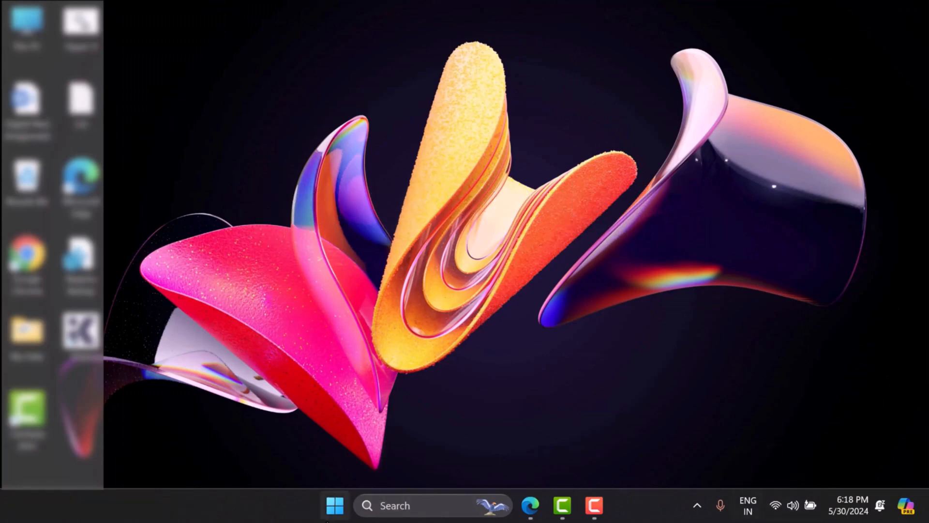
Turn off hibernation by running powercfg /h off in an administrator terminal.
{"action": "right_click", "coordinate": [327, 520]}
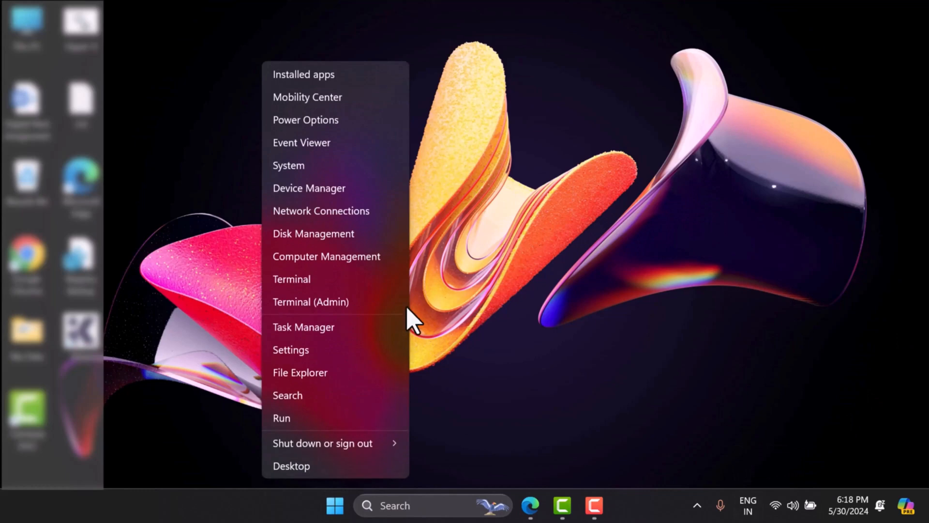
{"action": "left_click", "coordinate": [359, 305]}
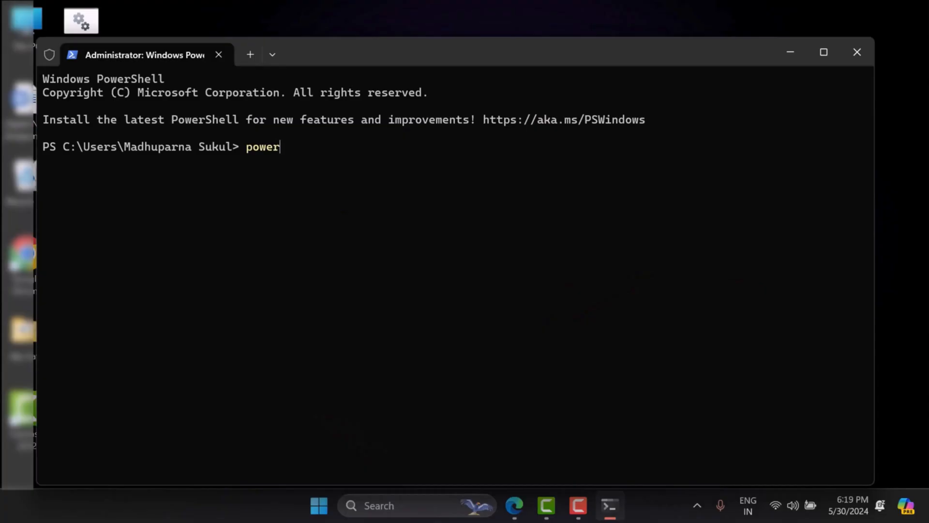
{"action": "type", "text": "cfg /h off"}
{"action": "key", "text": "Return"}
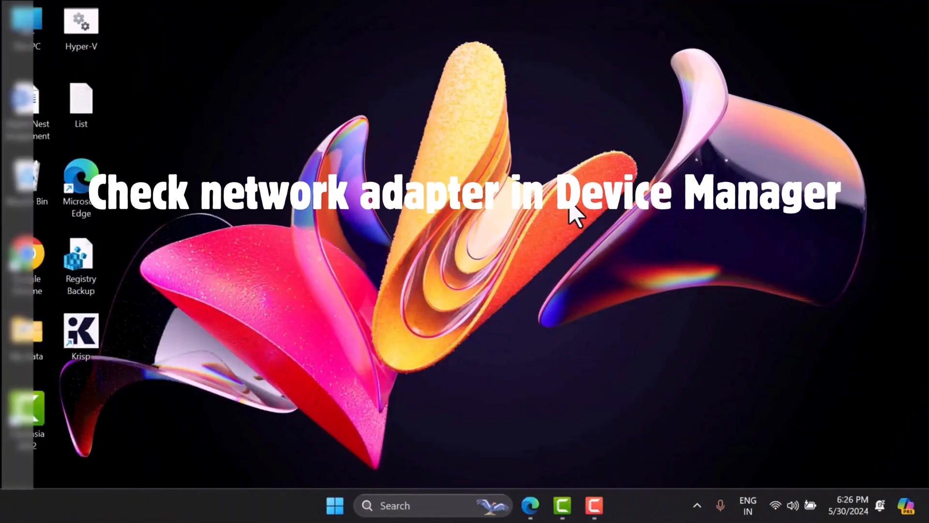
Open Device Manager by running devmgmt.msc and place its window near the middle of the desktop.
{"action": "key", "text": "super+r"}
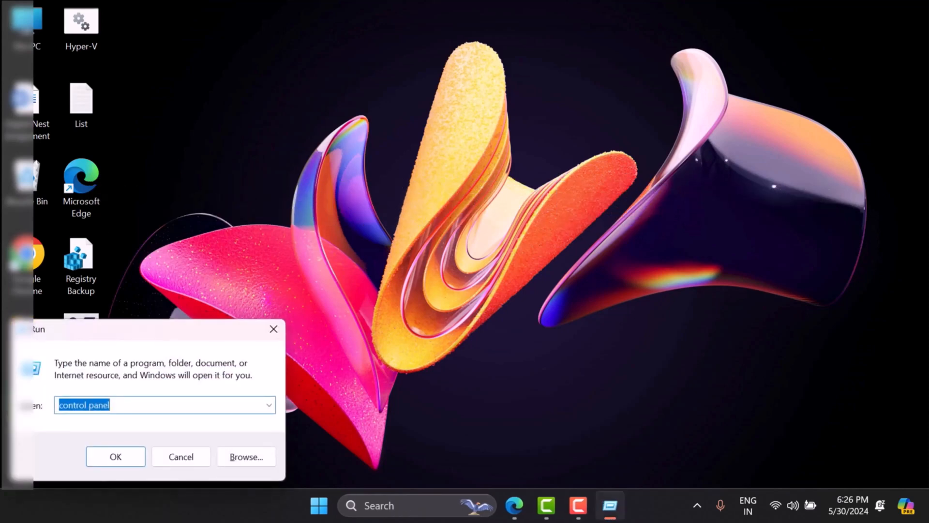
{"action": "type", "text": "dev"}
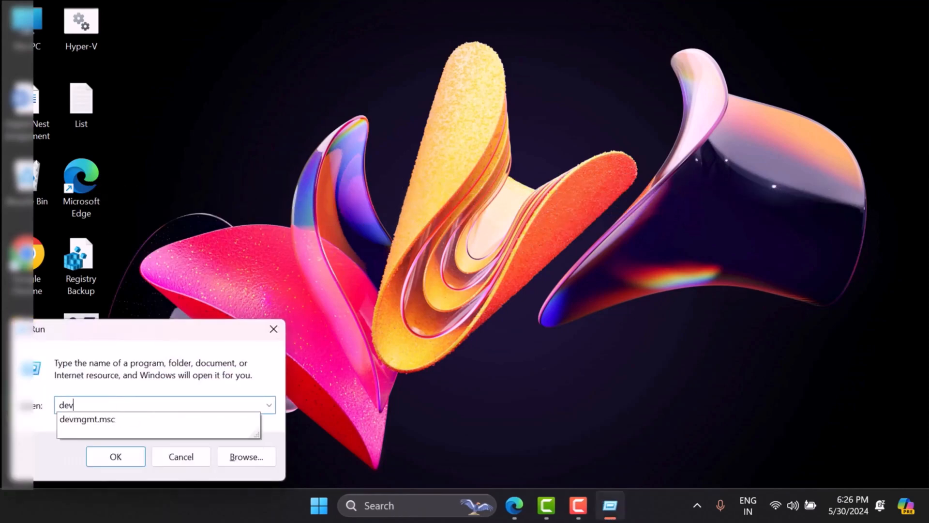
{"action": "type", "text": "mgmt.msc"}
{"action": "key", "text": "Return"}
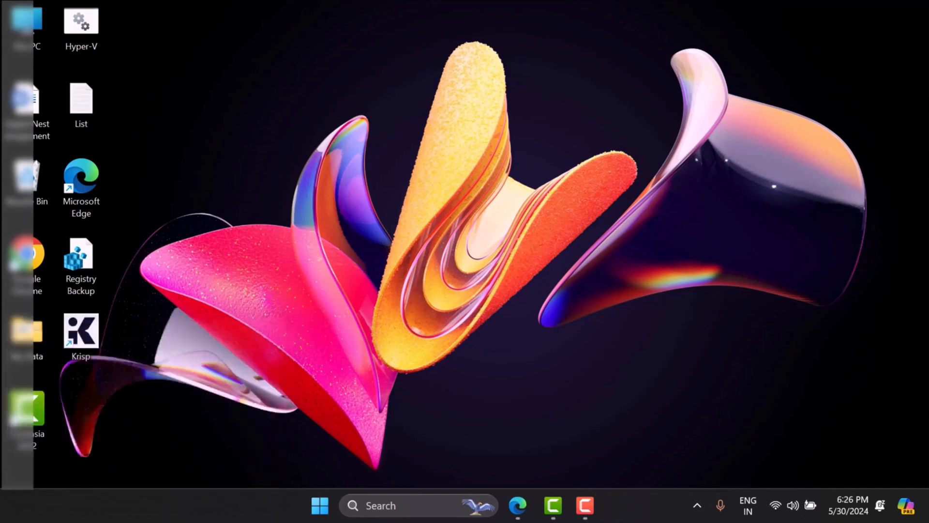
{"action": "left_click_drag", "start_coordinate": [472, 44], "coordinate": [620, 58]}
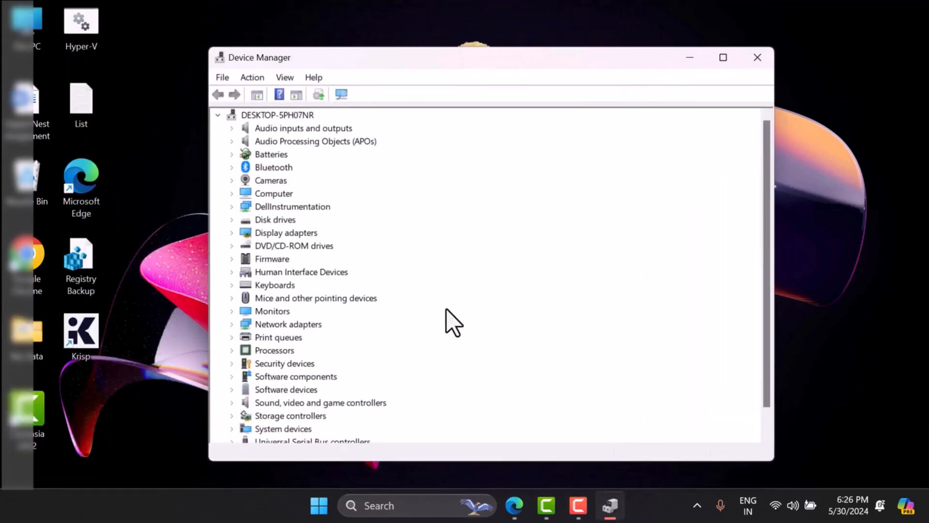
Expand the Network adapters category to list the installed network devices.
{"action": "left_click", "coordinate": [233, 324]}
{"action": "scroll", "coordinate": [574, 317], "scroll_direction": "down", "scroll_amount": 3}
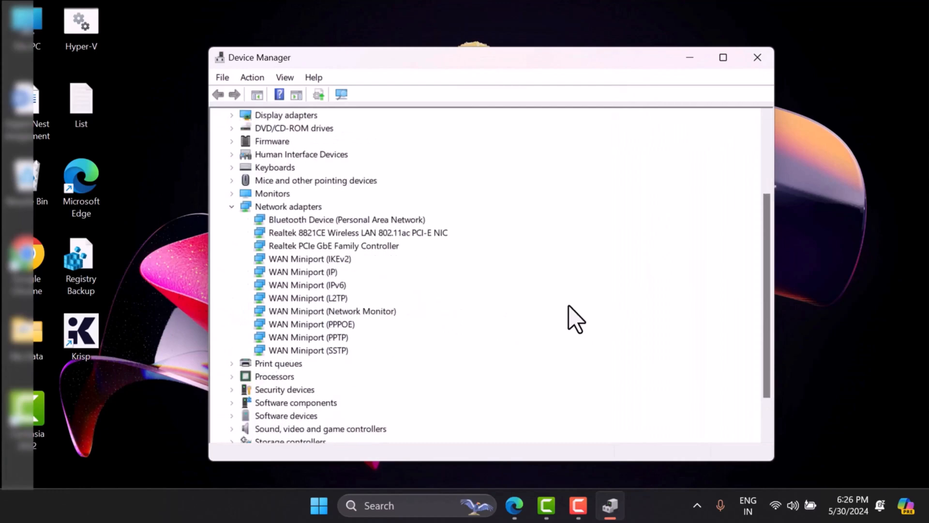
{"action": "left_click", "coordinate": [232, 206]}
{"action": "left_click", "coordinate": [232, 297]}
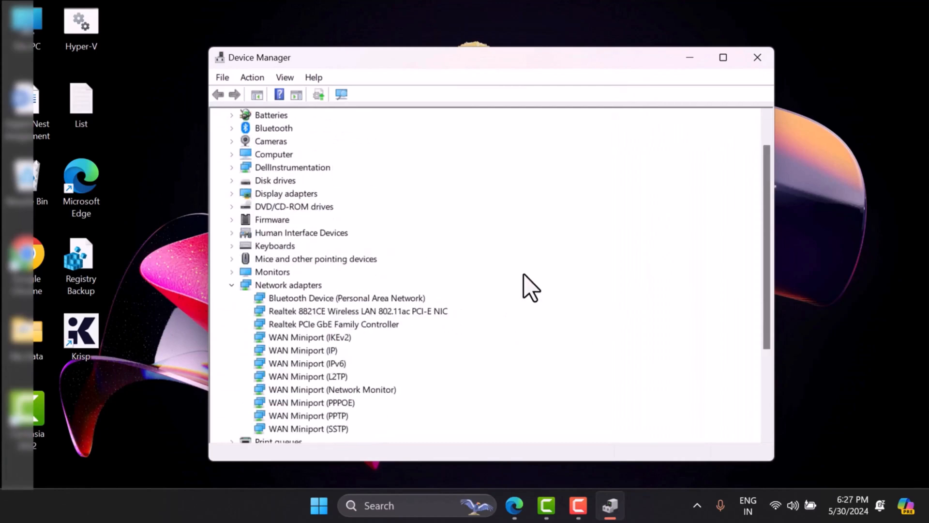
{"action": "scroll", "coordinate": [524, 274], "scroll_direction": "down", "scroll_amount": 1}
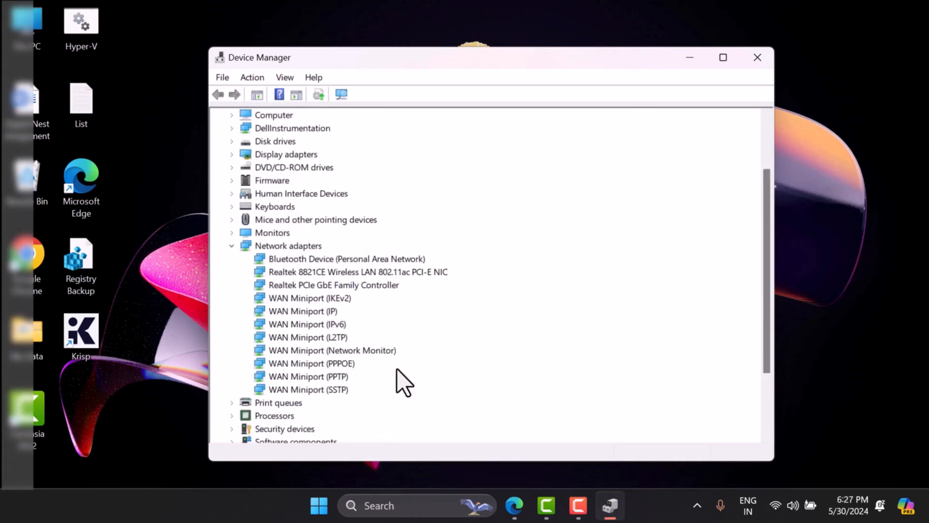
Select the Network adapters category and turn on the display of hidden devices.
{"action": "left_click", "coordinate": [291, 247]}
{"action": "scroll", "coordinate": [290, 247], "scroll_direction": "up", "scroll_amount": 1}
{"action": "left_click_drag", "start_coordinate": [642, 80], "coordinate": [681, 99]}
{"action": "left_click", "coordinate": [325, 96]}
{"action": "left_click", "coordinate": [392, 250]}
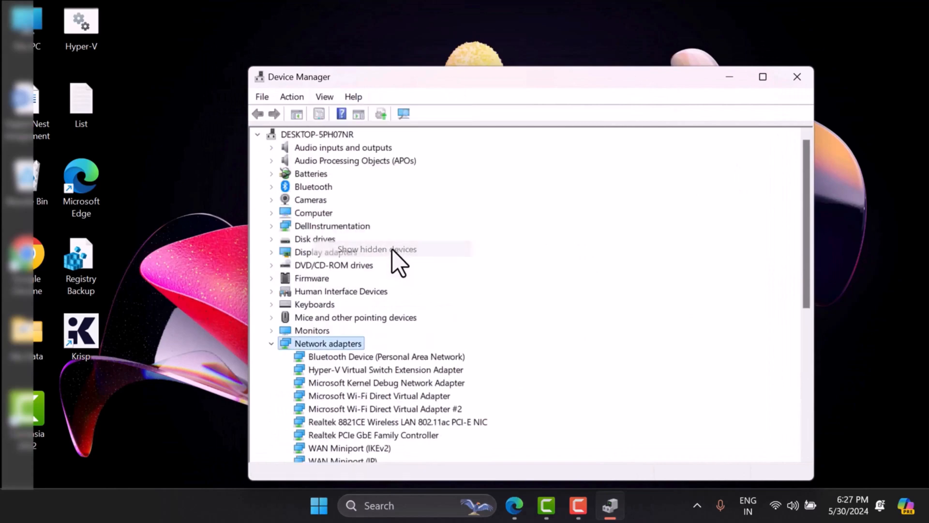
Scan the computer for hardware changes with the Network adapters category selected.
{"action": "scroll", "coordinate": [681, 275], "scroll_direction": "down", "scroll_amount": 1}
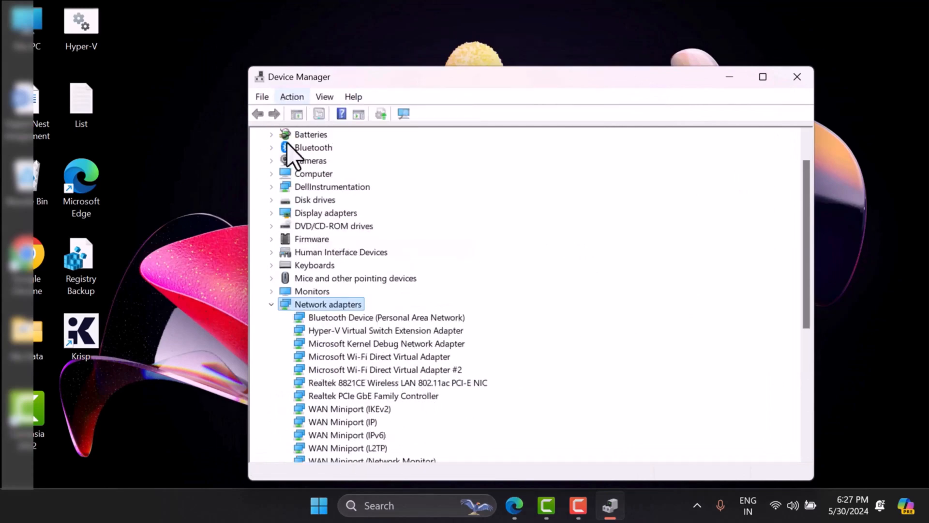
{"action": "left_click", "coordinate": [293, 96]}
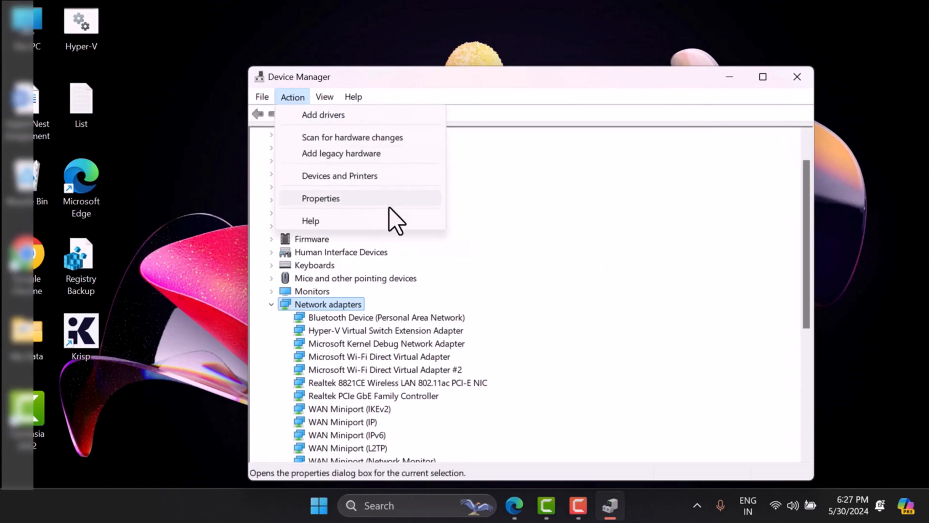
{"action": "left_click", "coordinate": [381, 139]}
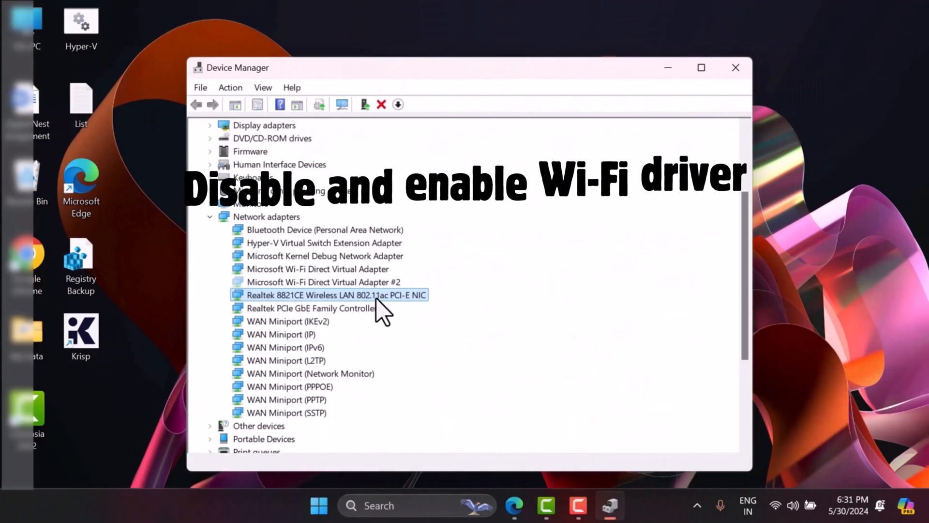
Disable the Realtek 8821CE Wireless LAN 802.11ac PCI-E NIC adapter and confirm the prompt.
{"action": "right_click", "coordinate": [378, 297]}
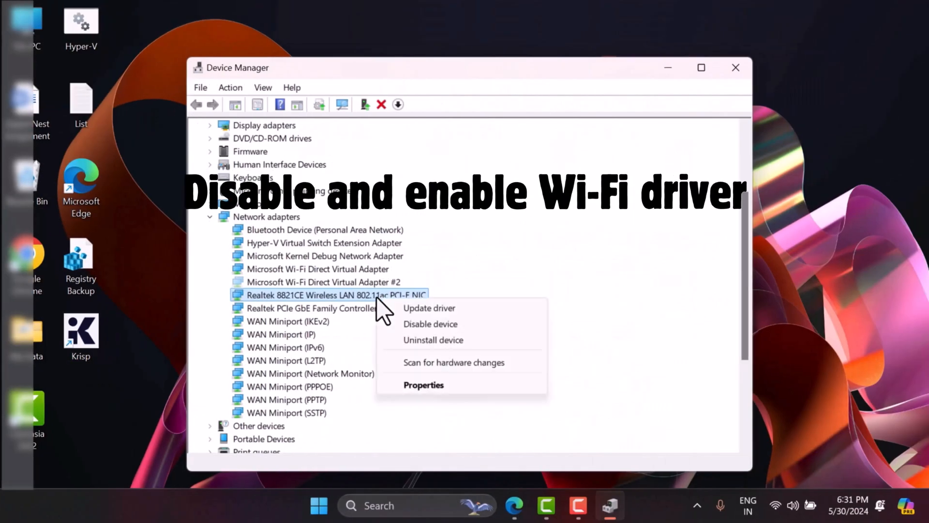
{"action": "left_click", "coordinate": [409, 324]}
{"action": "left_click", "coordinate": [515, 274]}
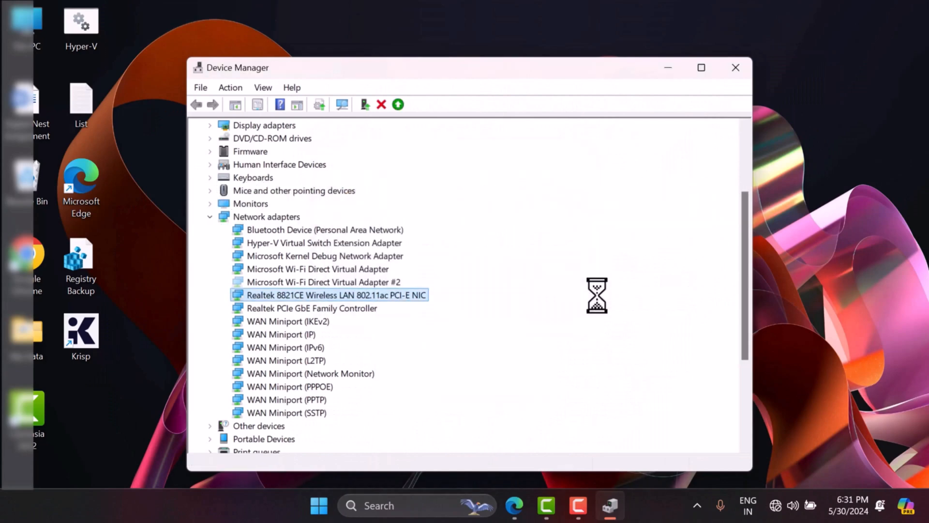
Enable the Realtek 8821CE Wireless LAN 802.11ac PCI-E NIC adapter again.
{"action": "scroll", "coordinate": [581, 310], "scroll_direction": "down", "scroll_amount": 3}
{"action": "right_click", "coordinate": [405, 297]}
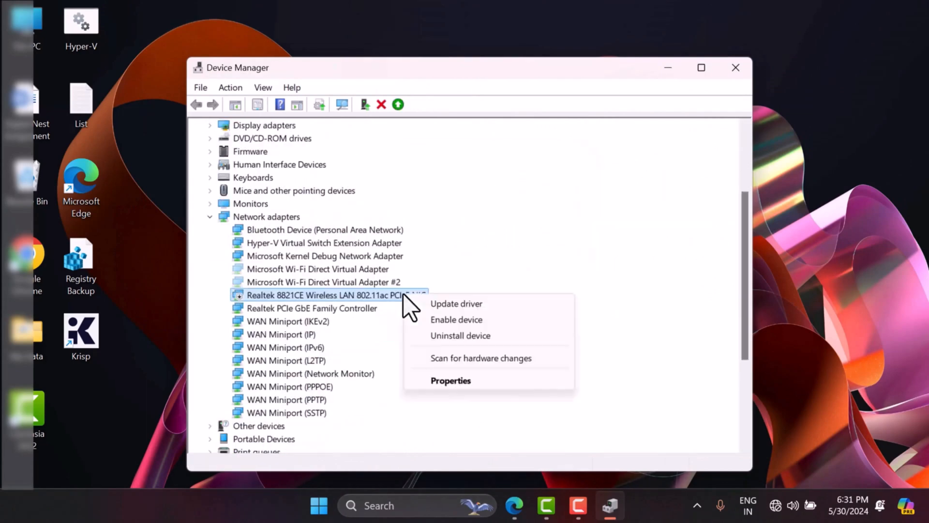
{"action": "left_click", "coordinate": [438, 321]}
{"action": "scroll", "coordinate": [610, 312], "scroll_direction": "down", "scroll_amount": 3}
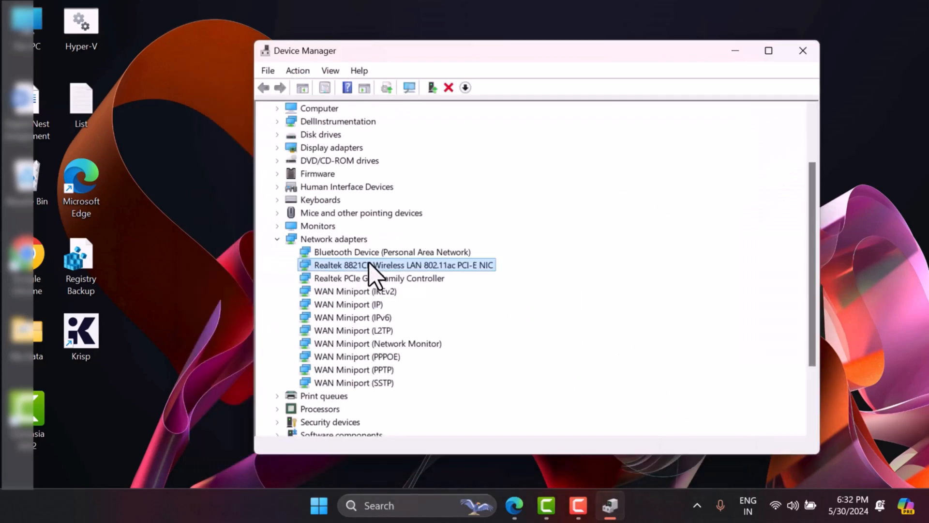
{"action": "right_click", "coordinate": [368, 268]}
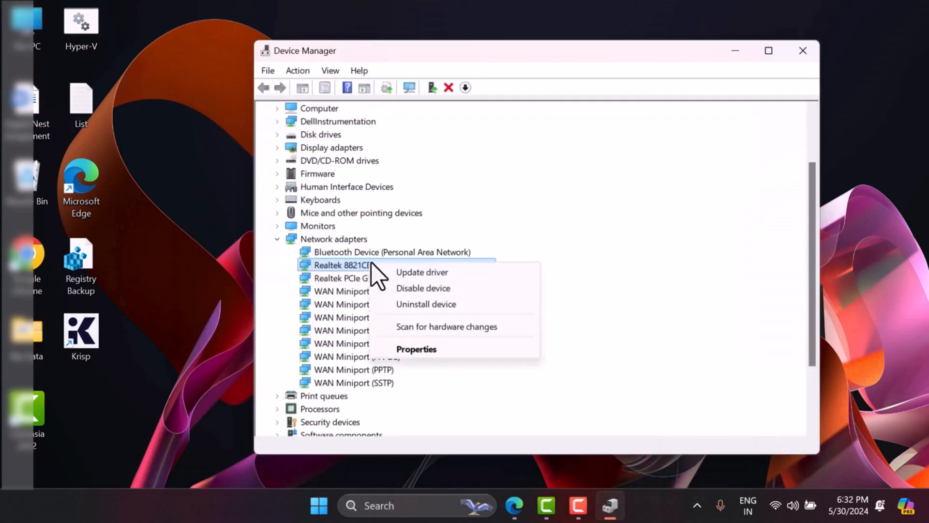
{"action": "left_click", "coordinate": [426, 305]}
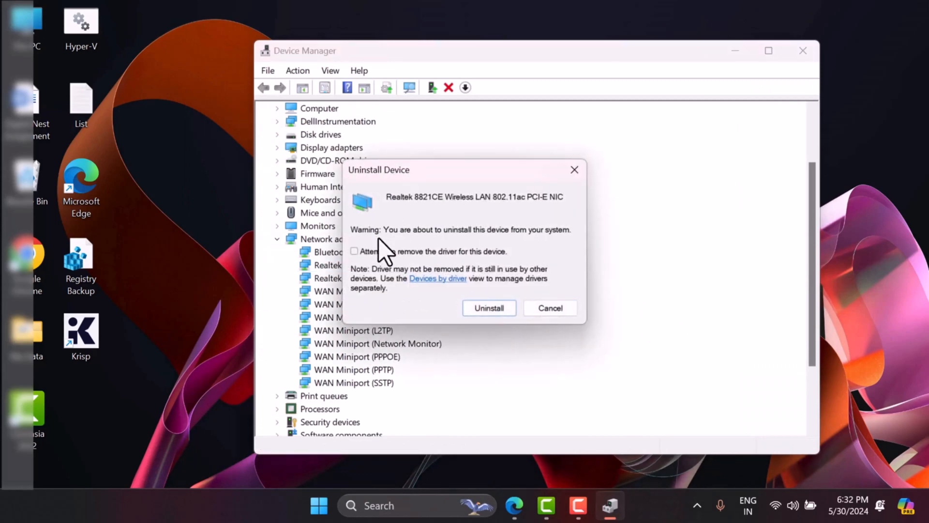
{"action": "left_click", "coordinate": [355, 252]}
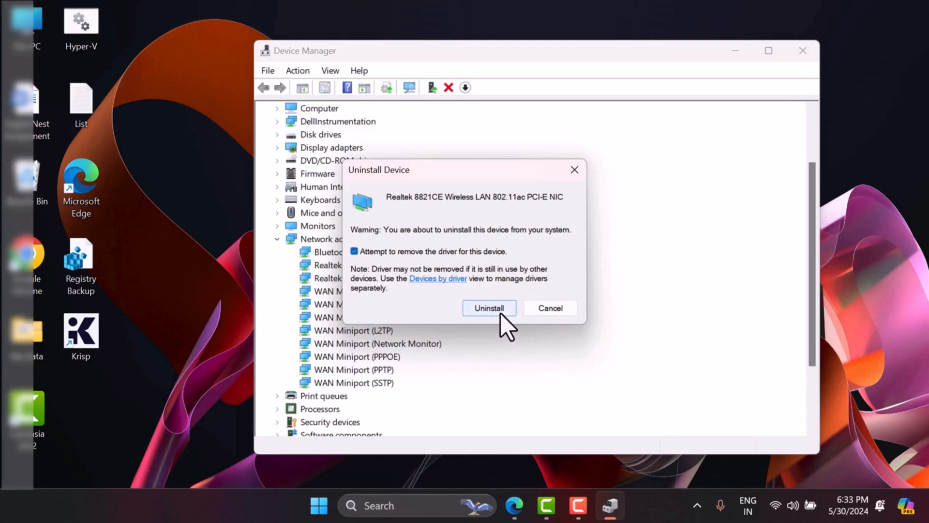
{"action": "left_click", "coordinate": [551, 309]}
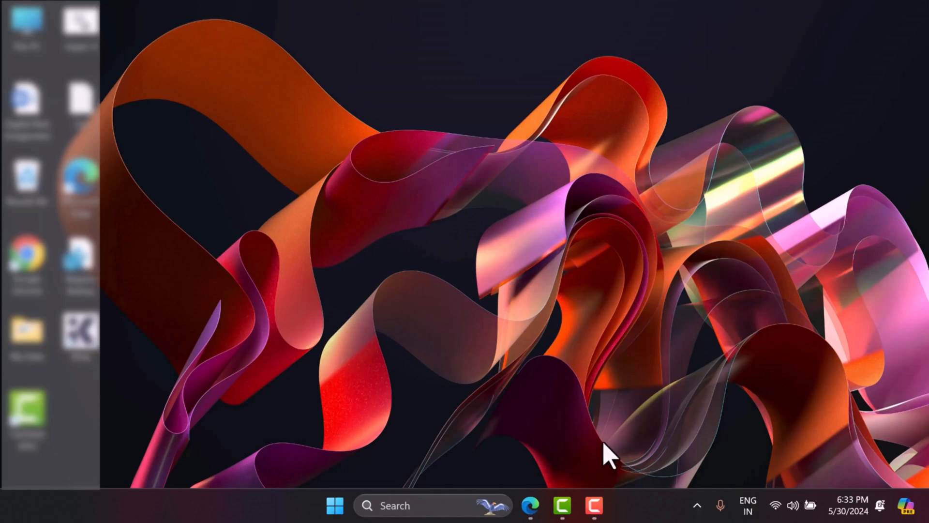
Open Command Prompt as administrator by running cmd and flush the DNS resolver cache with ipconfig /flushdns.
{"action": "key", "text": "super+r"}
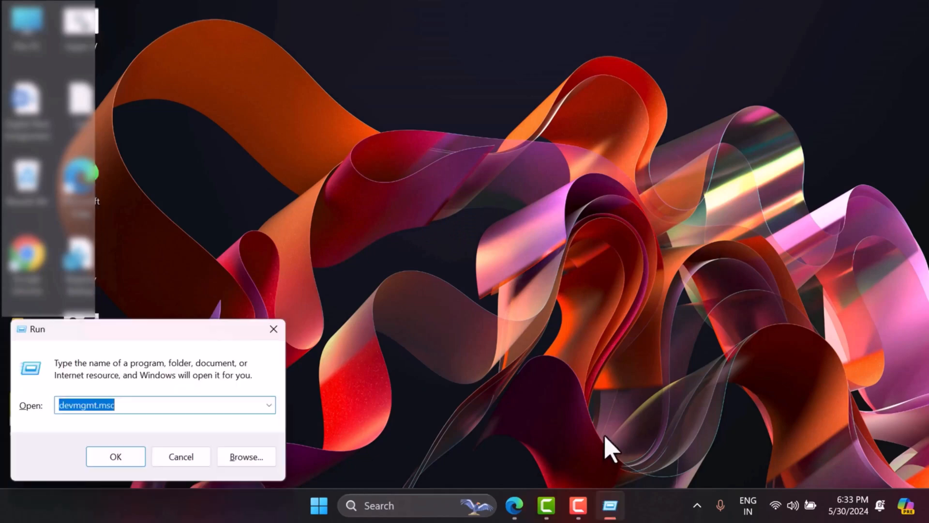
{"action": "type", "text": "cmd"}
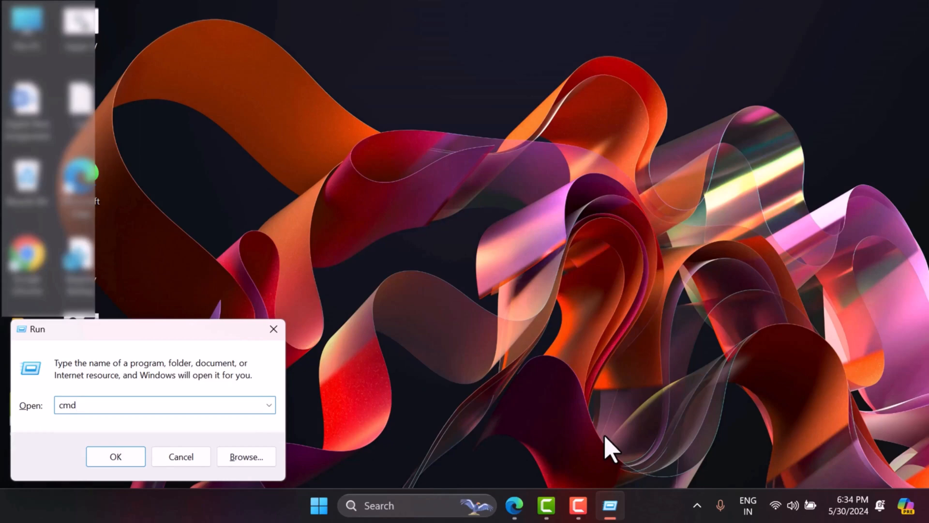
{"action": "left_click", "coordinate": [193, 449]}
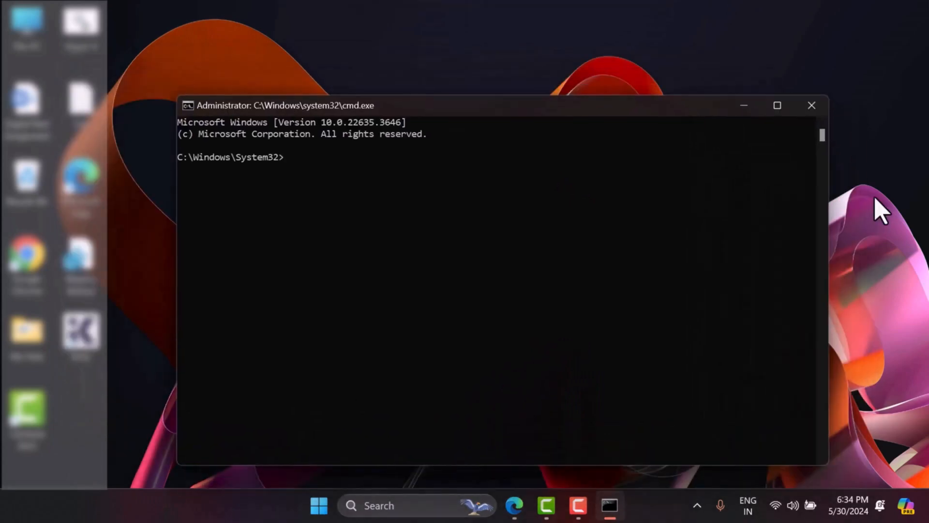
{"action": "type", "text": "ipconfig /flushdns"}
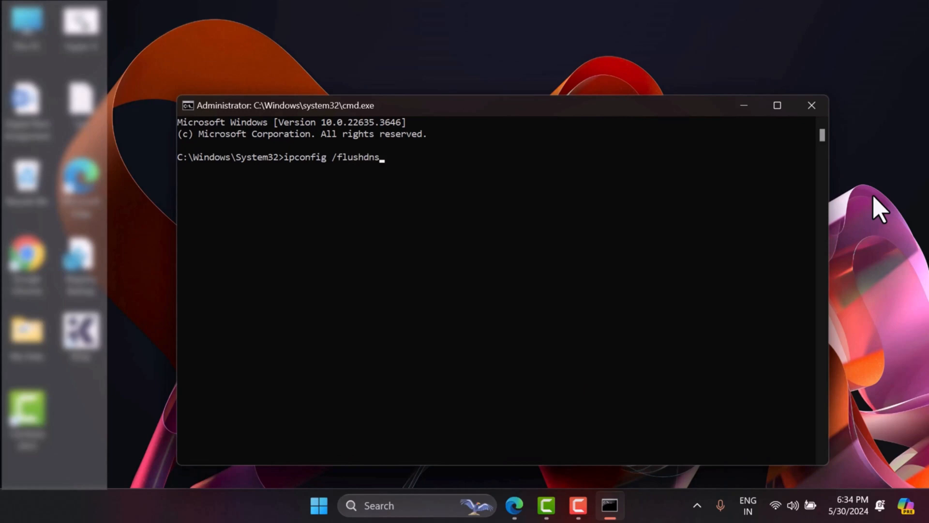
{"action": "key", "text": "Return"}
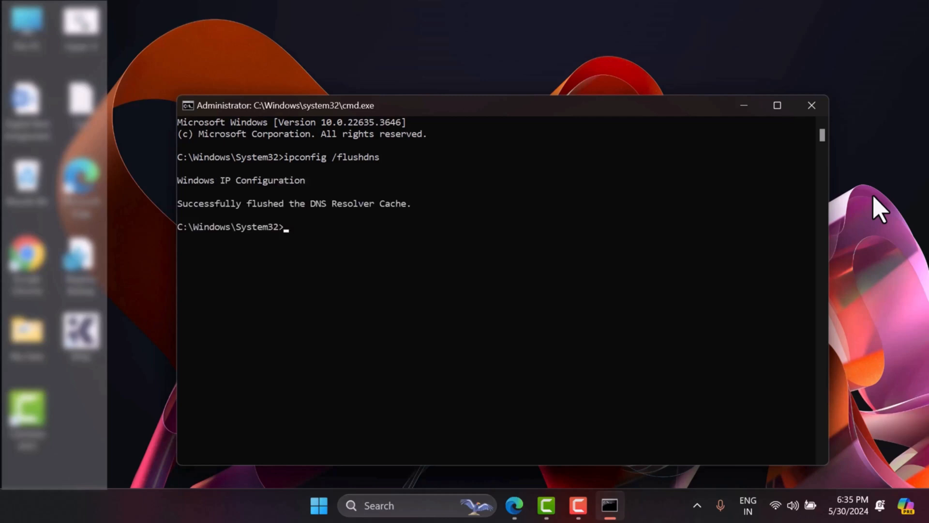